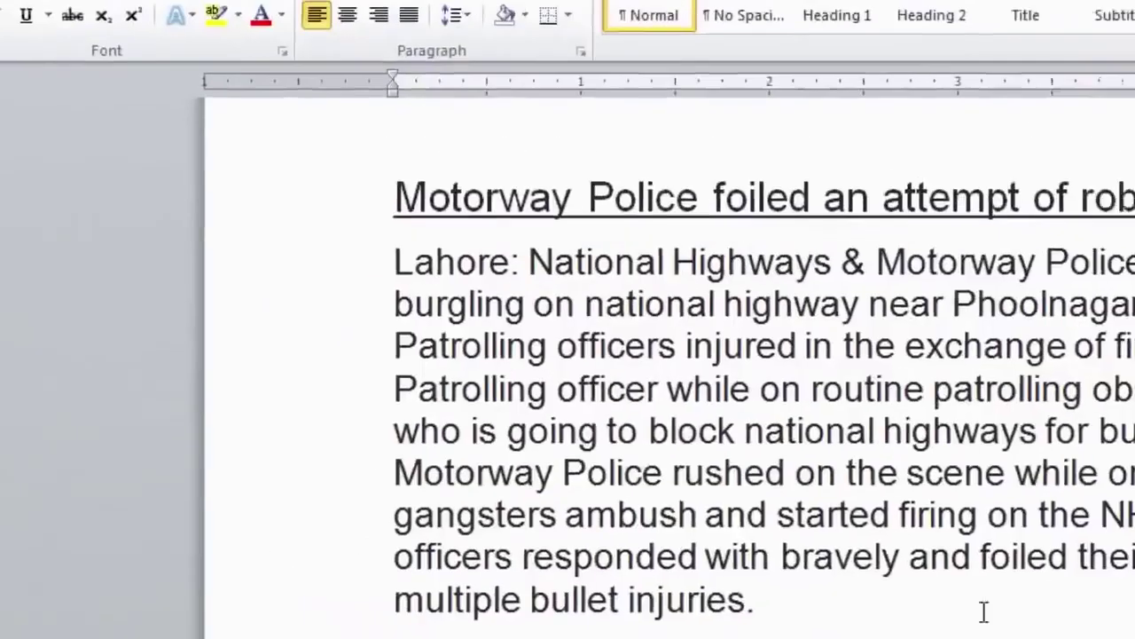
Run the spelling and grammar check and replace "cashreward" with the suggestion "cash reward"
left_click(872, 74)
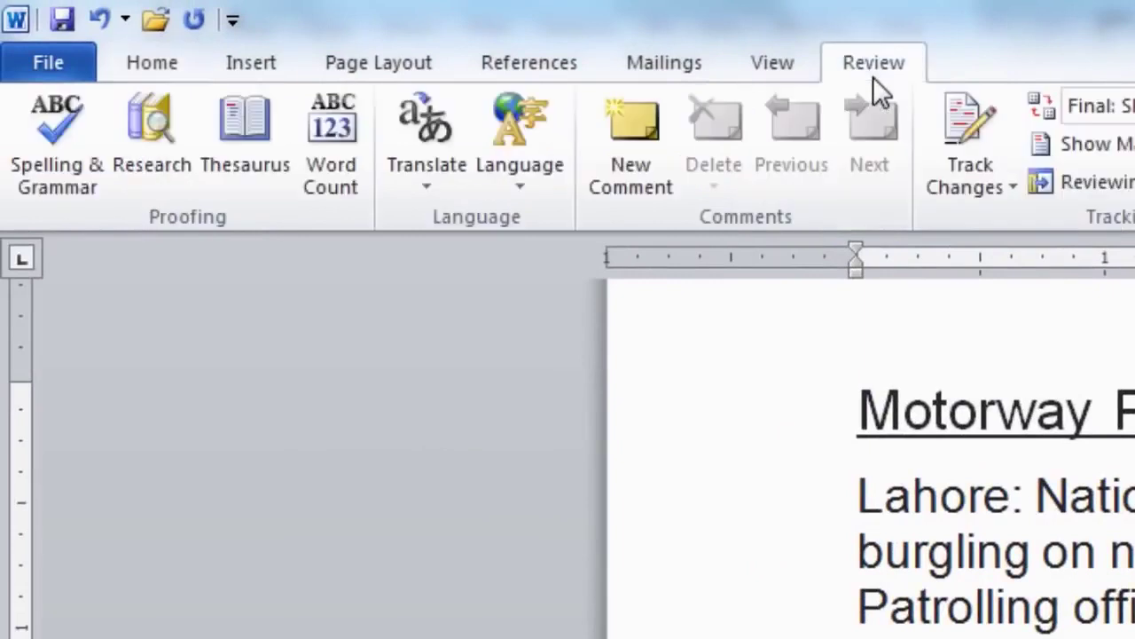
left_click(59, 173)
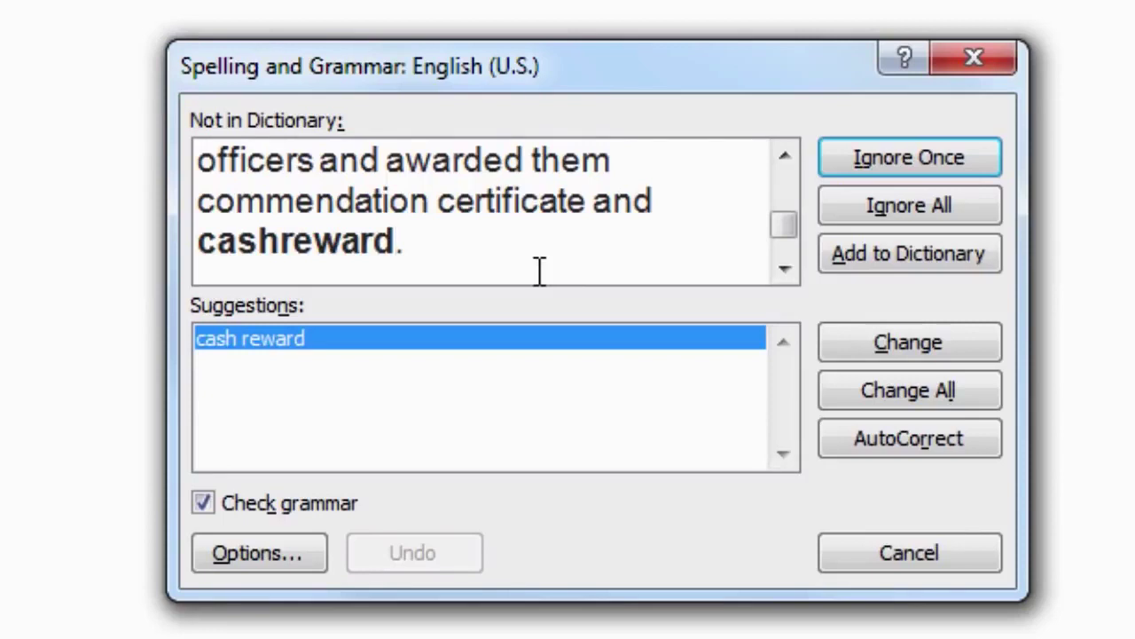
left_click(313, 332)
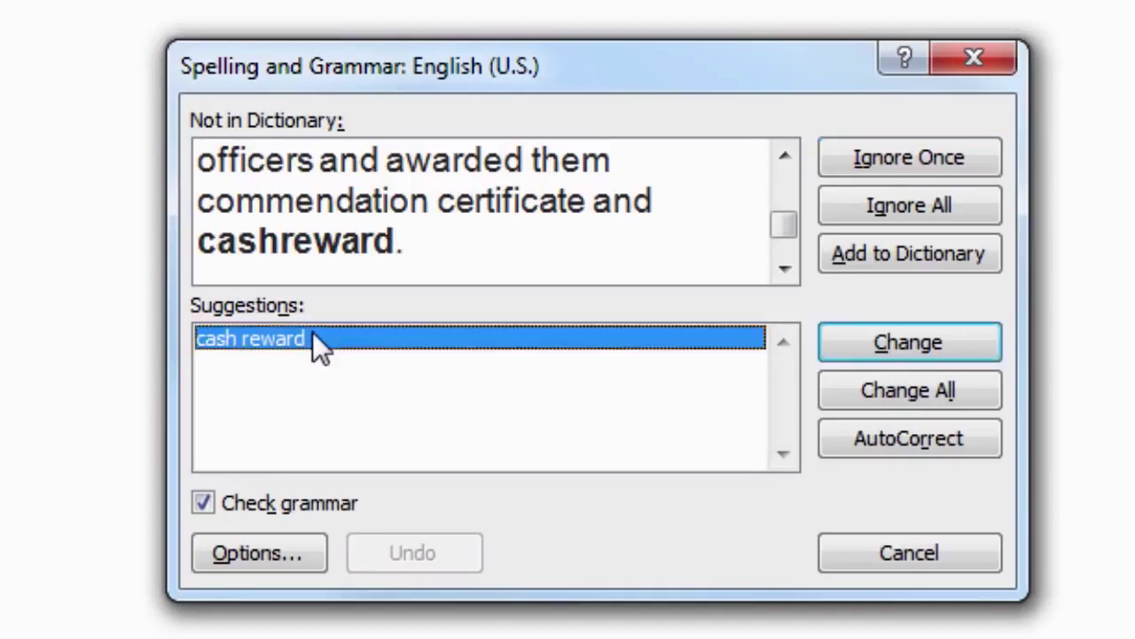
left_click(902, 343)
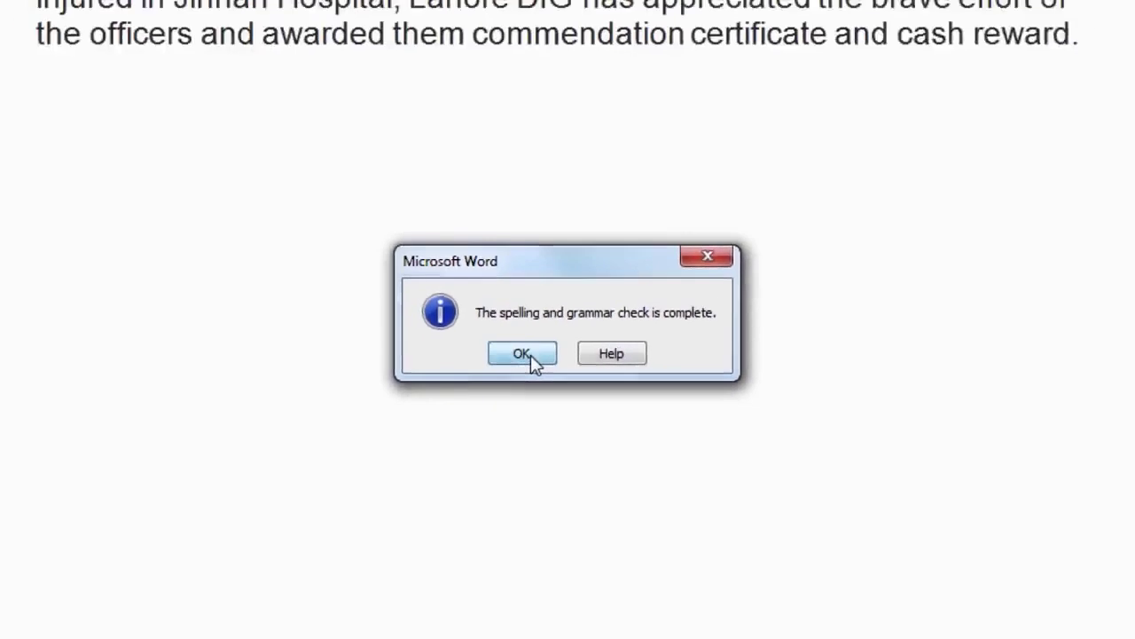
left_click(531, 355)
scroll(550, 360, "up", 5)
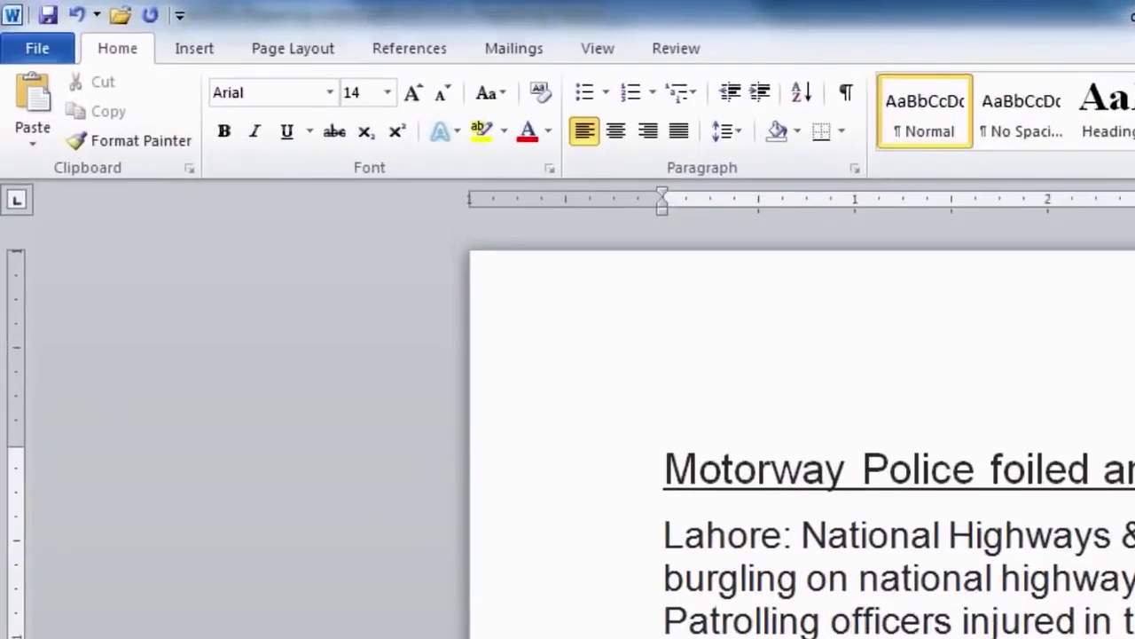
Print one copy of the entire document on the Microsoft XPS Document Writer
left_click(62, 55)
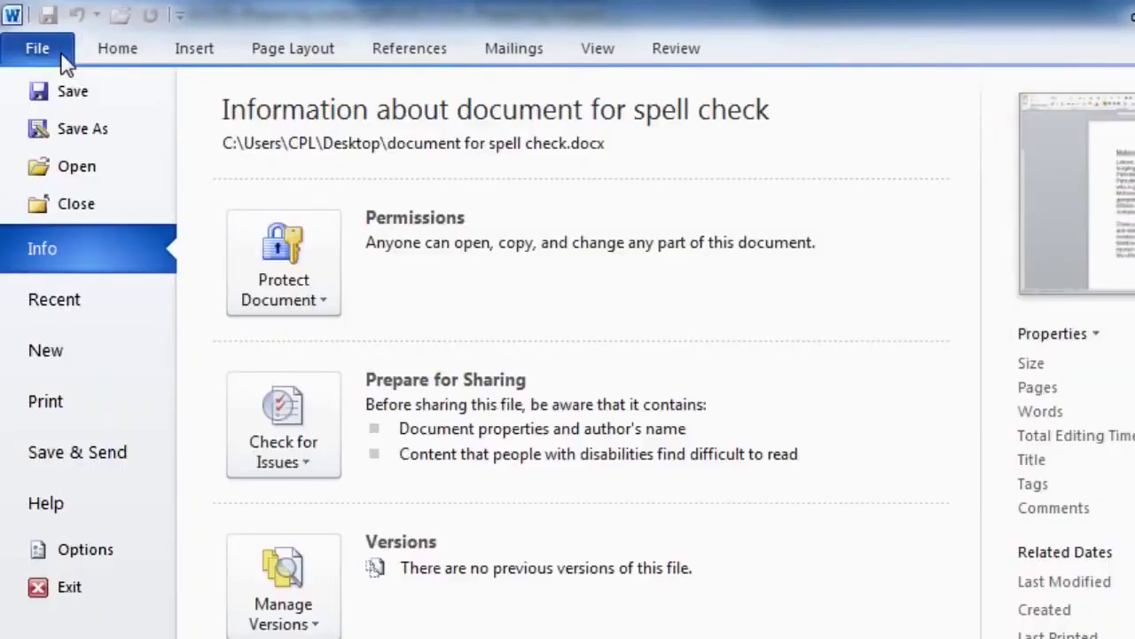
left_click(65, 403)
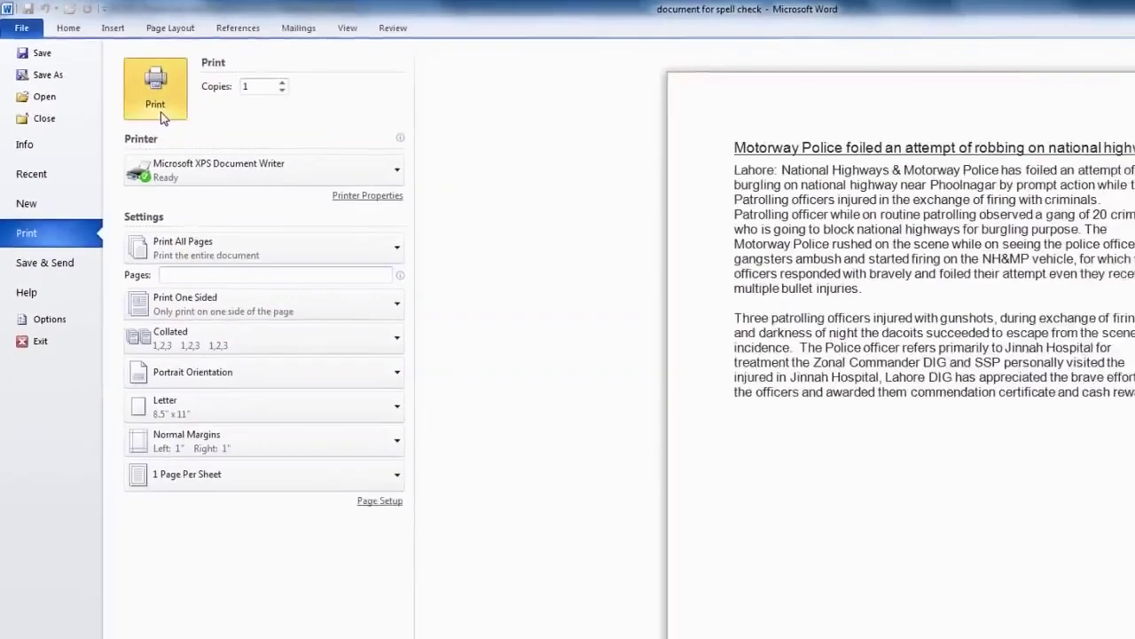
left_click(267, 185)
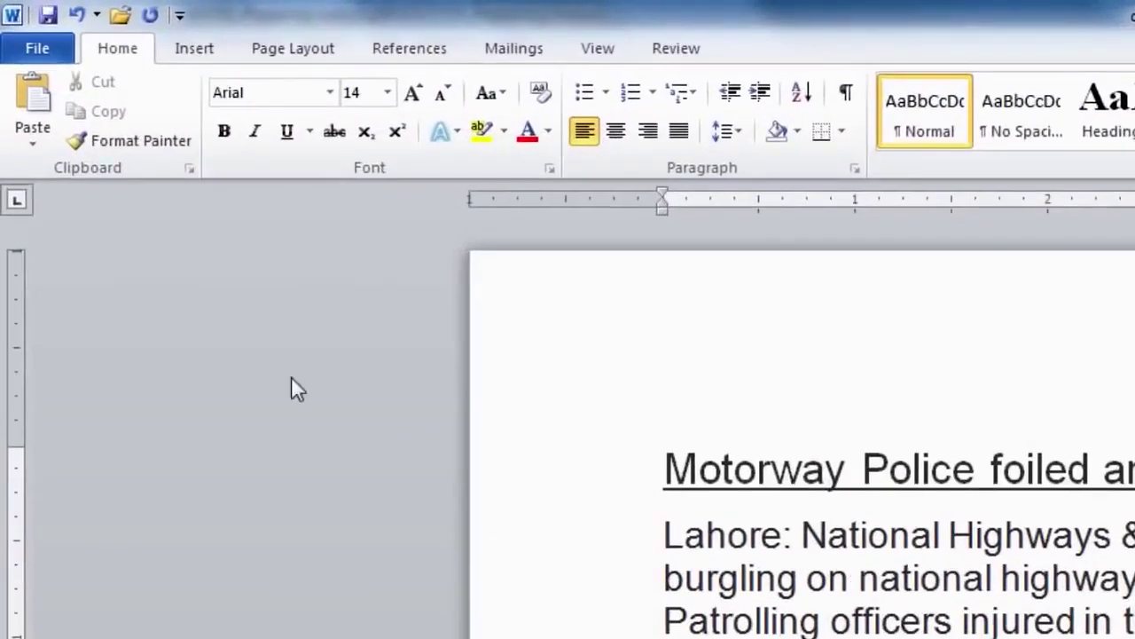
Return to the print settings and view the choices for which pages are printed
left_click(55, 55)
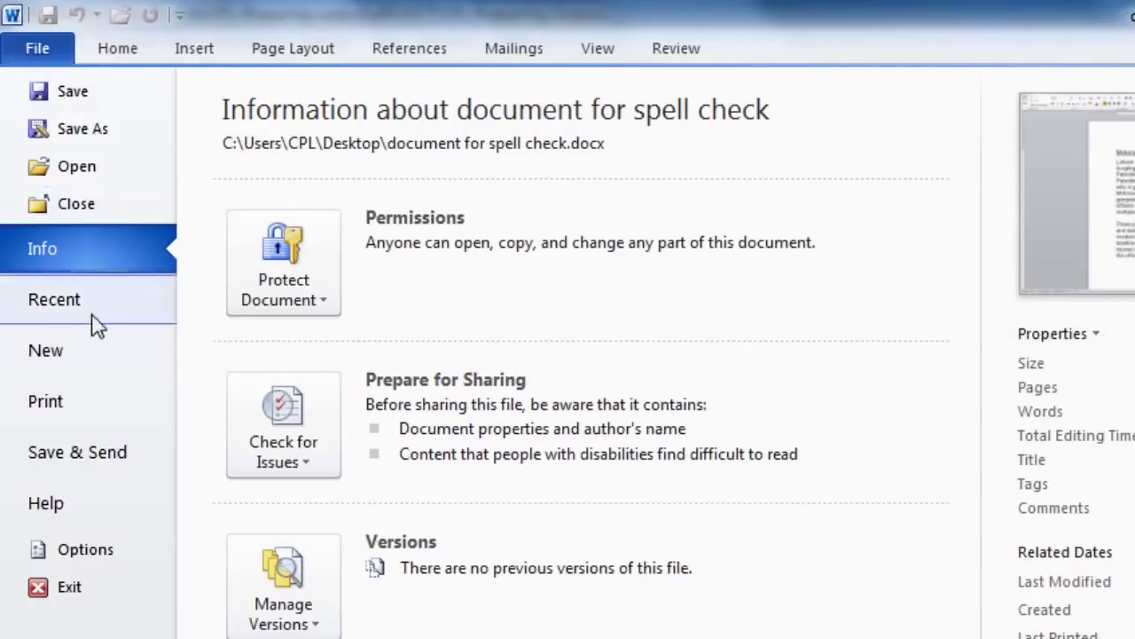
left_click(80, 407)
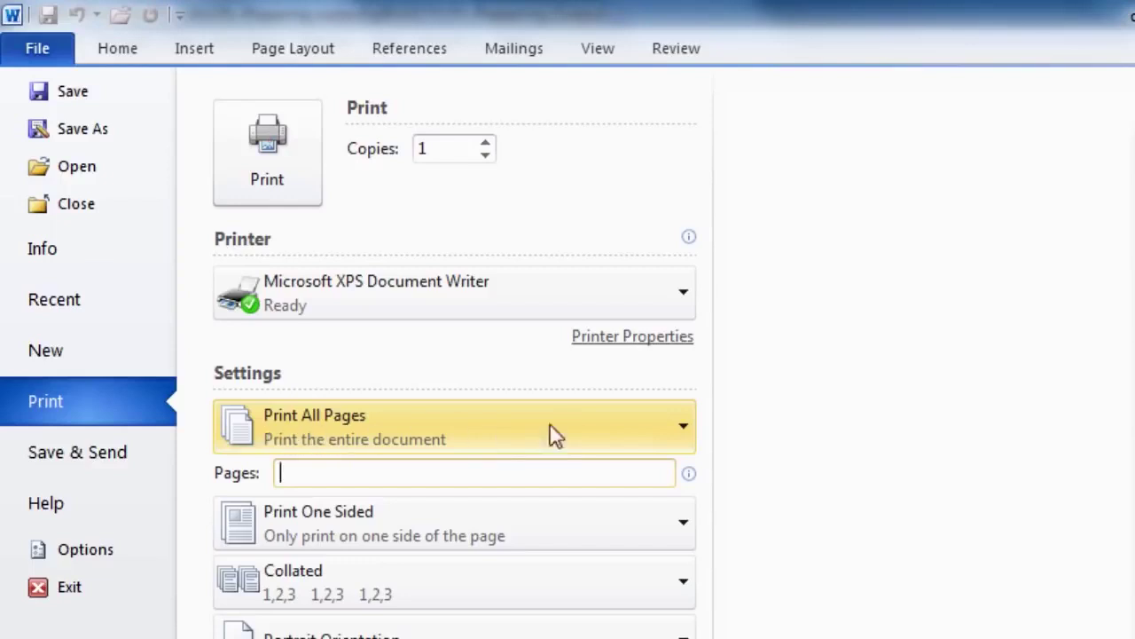
left_click(685, 433)
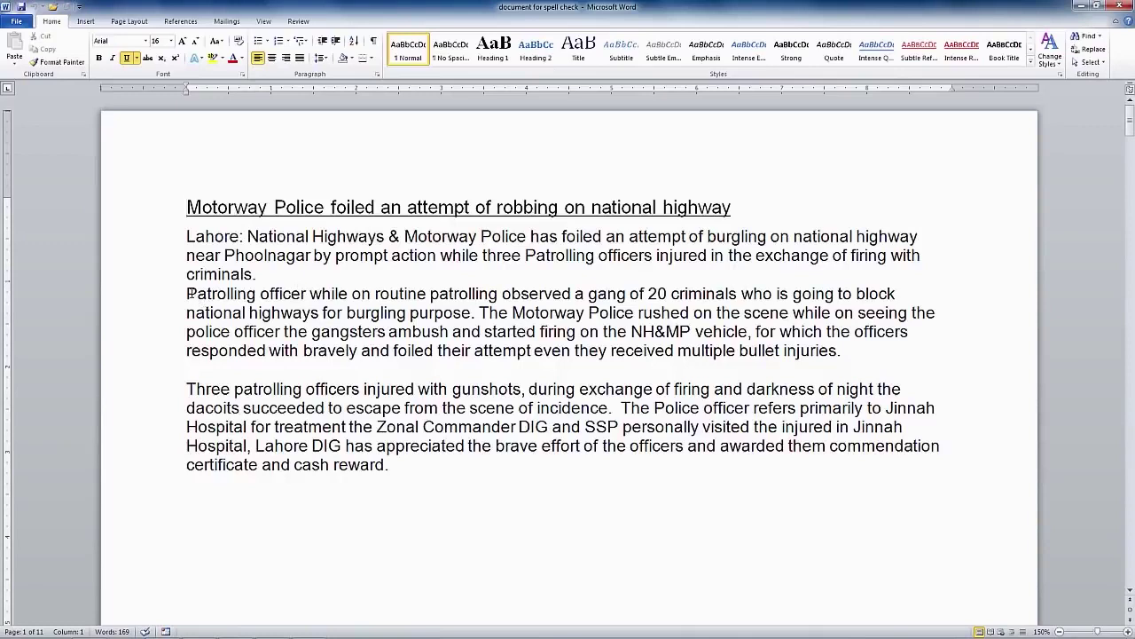
Select the paragraph from "Patrolling officer while on routine" to "multiple bullet injuries." and print only that selection
left_click_drag(188, 293, 844, 350)
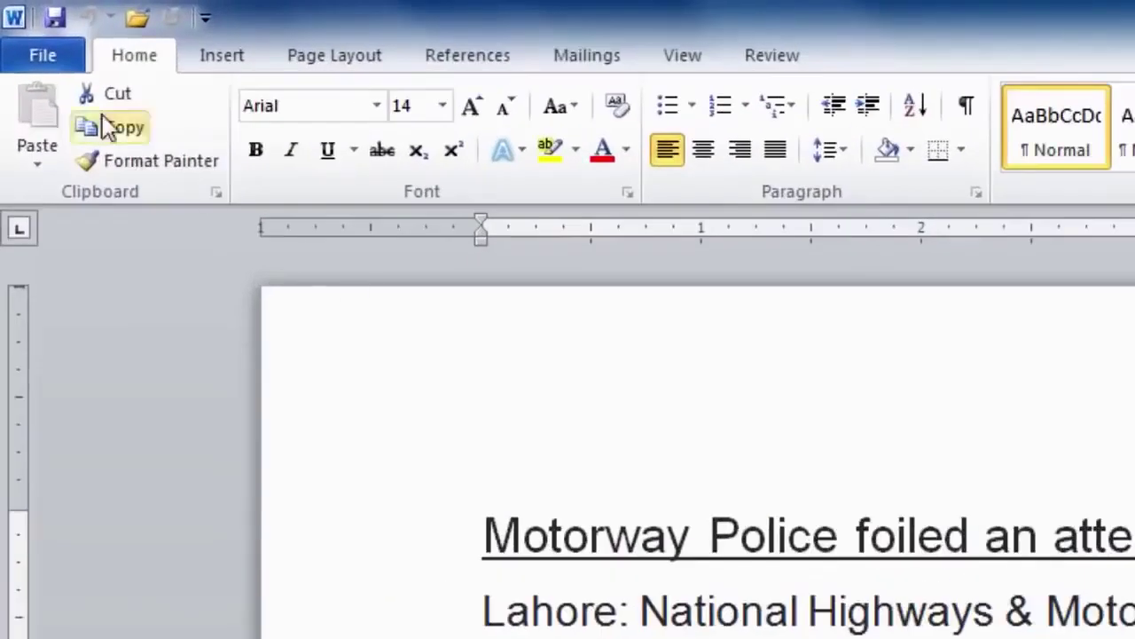
left_click(14, 19)
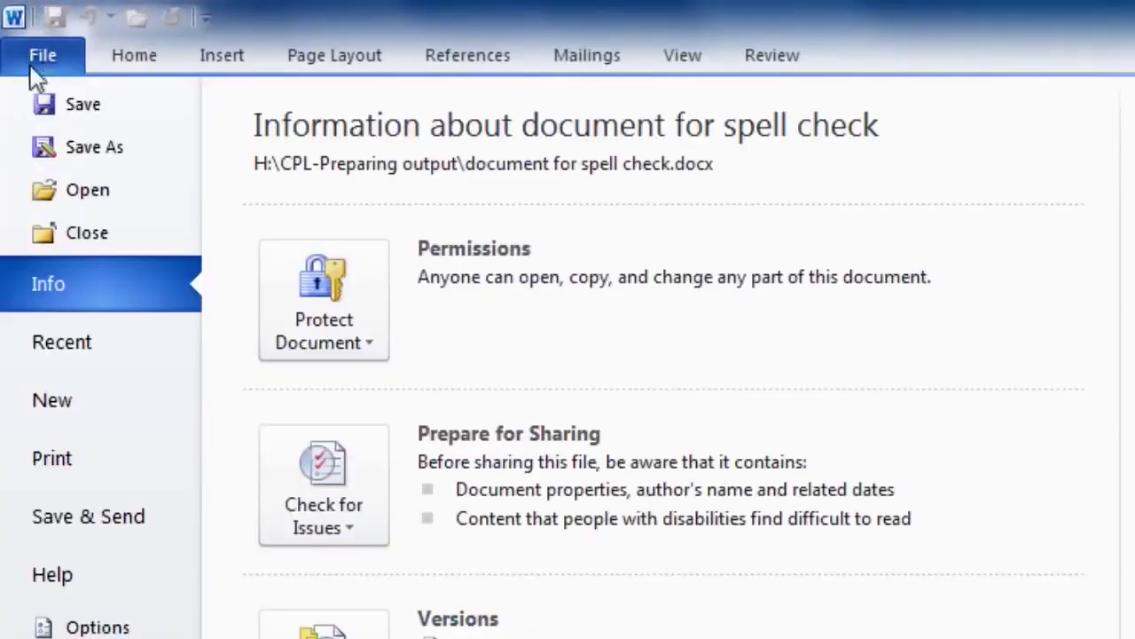
left_click(52, 457)
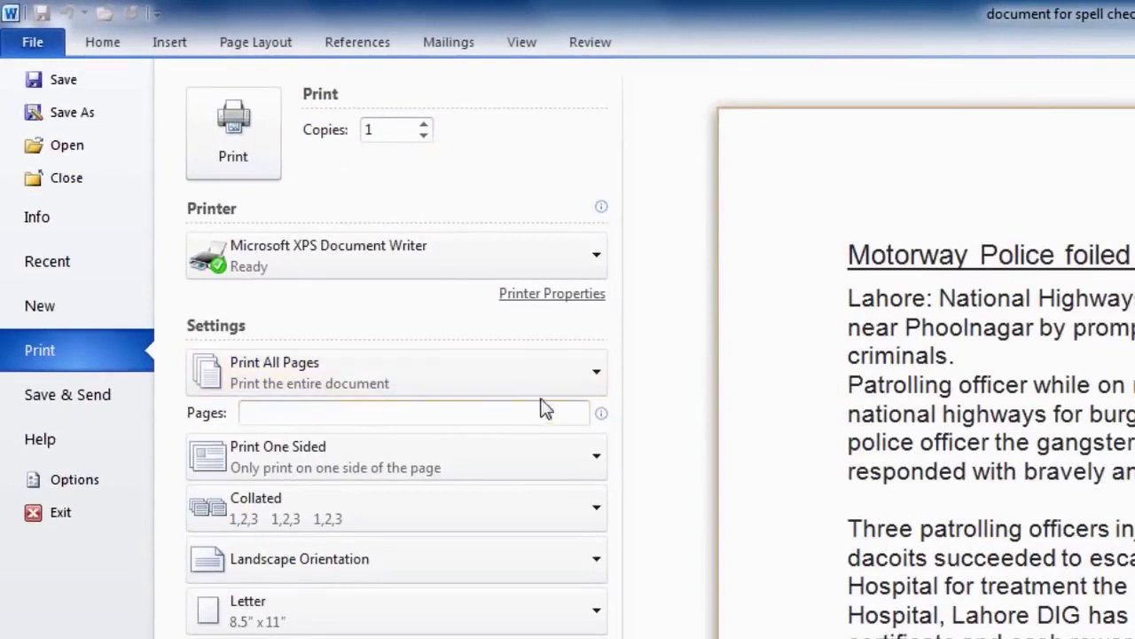
left_click(596, 379)
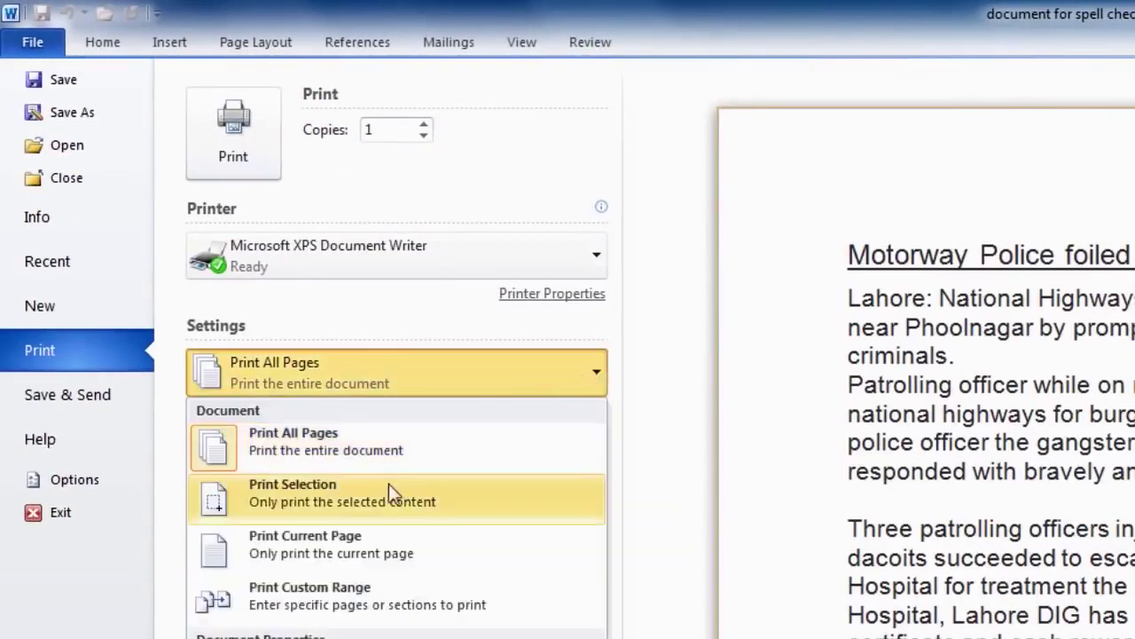
left_click(275, 495)
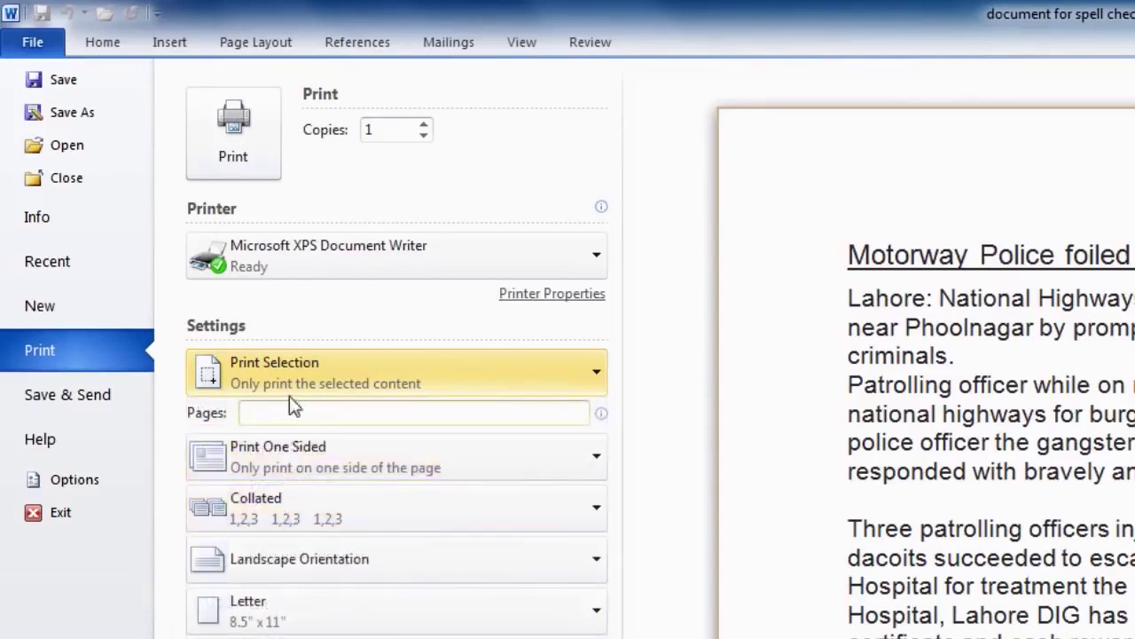
left_click(233, 133)
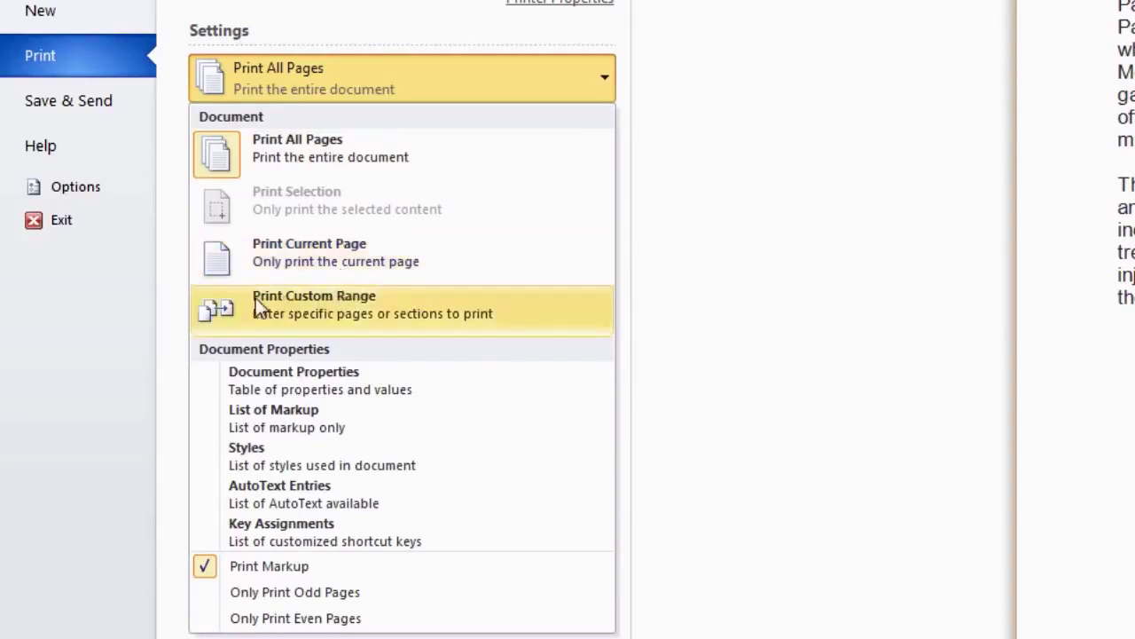
Choose a custom print range and enter pages 3,7,15
left_click(373, 328)
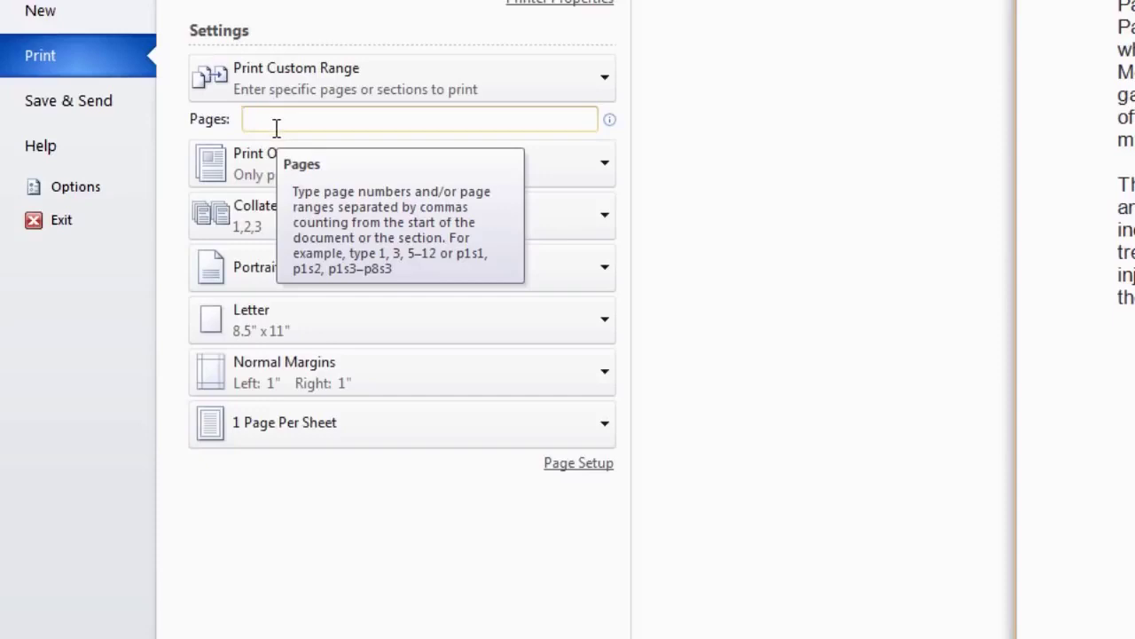
type("3")
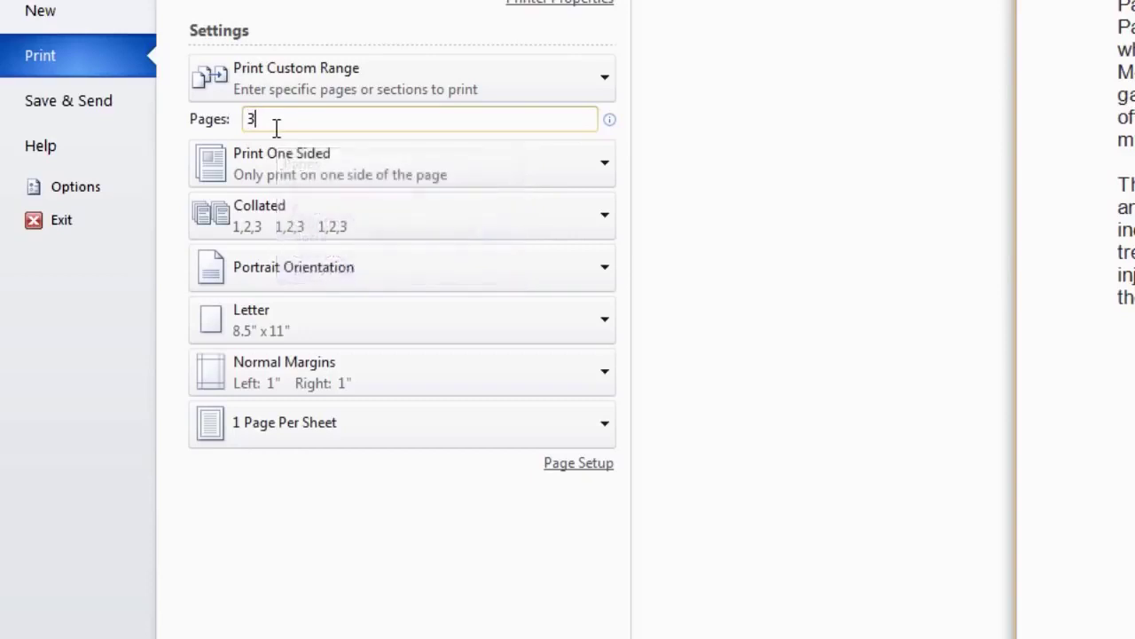
type(",7,15")
Replace the pages in the custom print range with 12-30
left_click_drag(273, 121, 244, 120)
type("12")
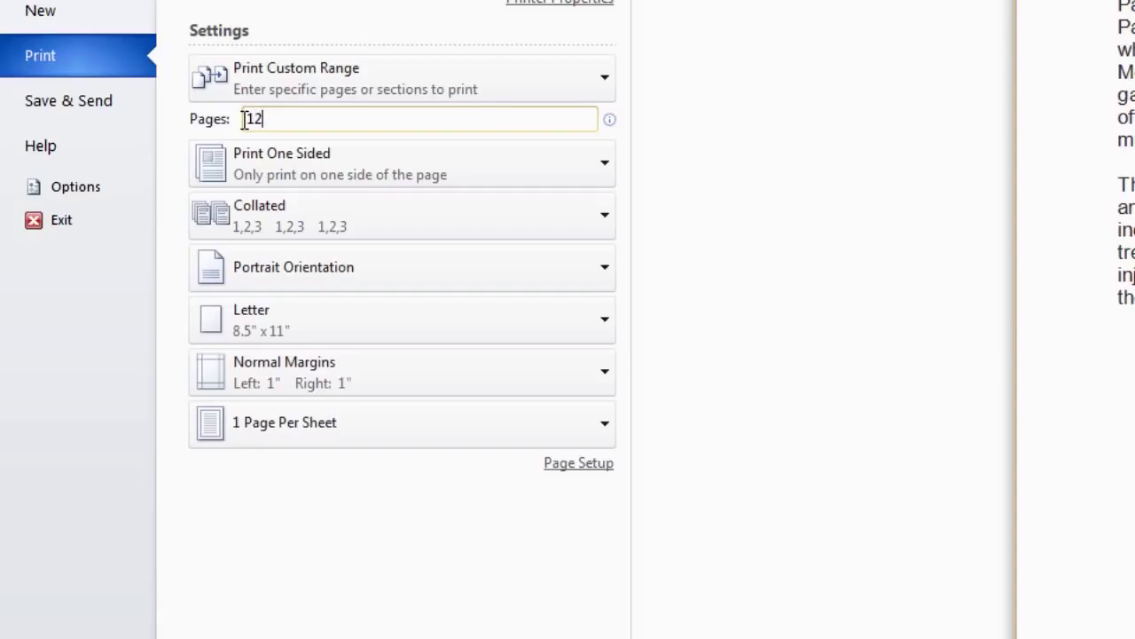
type("-30")
left_click(341, 89)
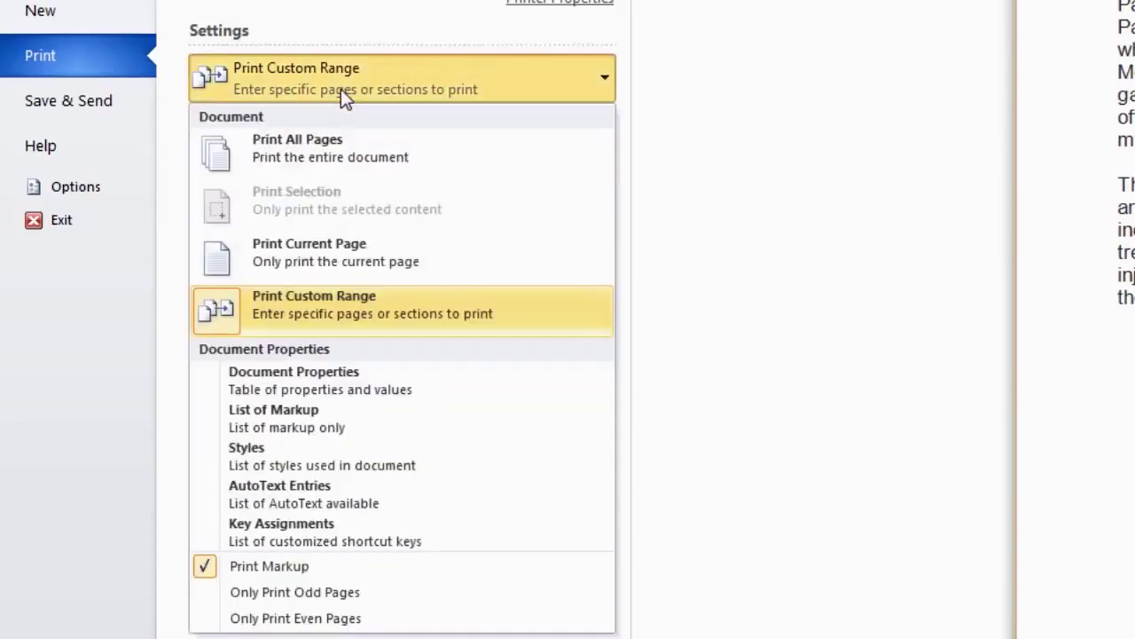
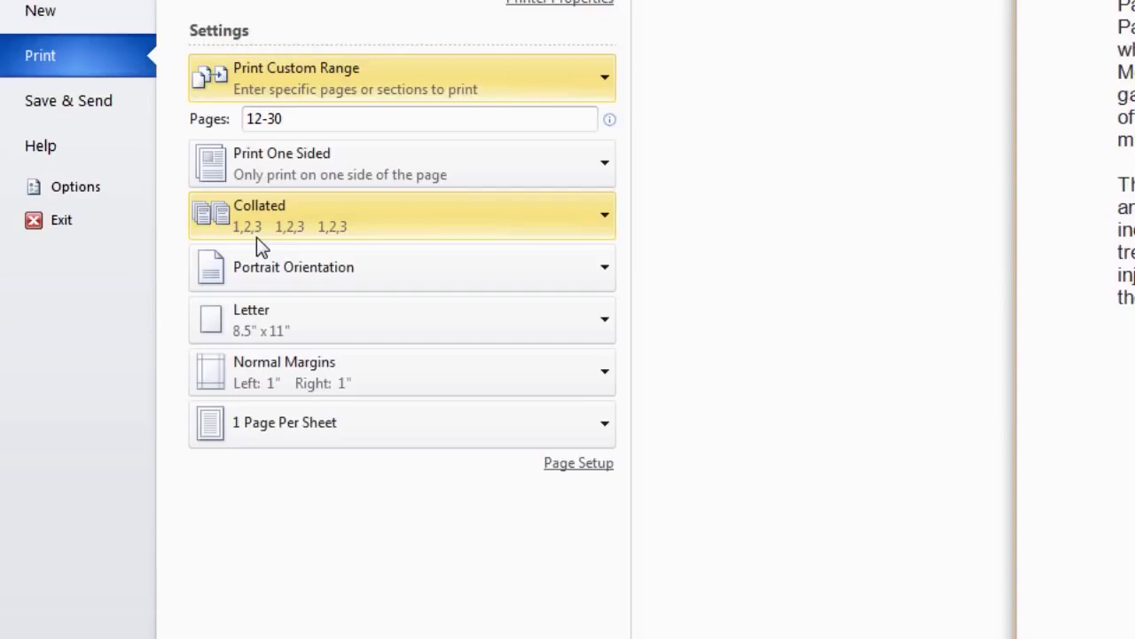
View the collation choices, keep Collated, and set the page orientation to Landscape
left_click(601, 223)
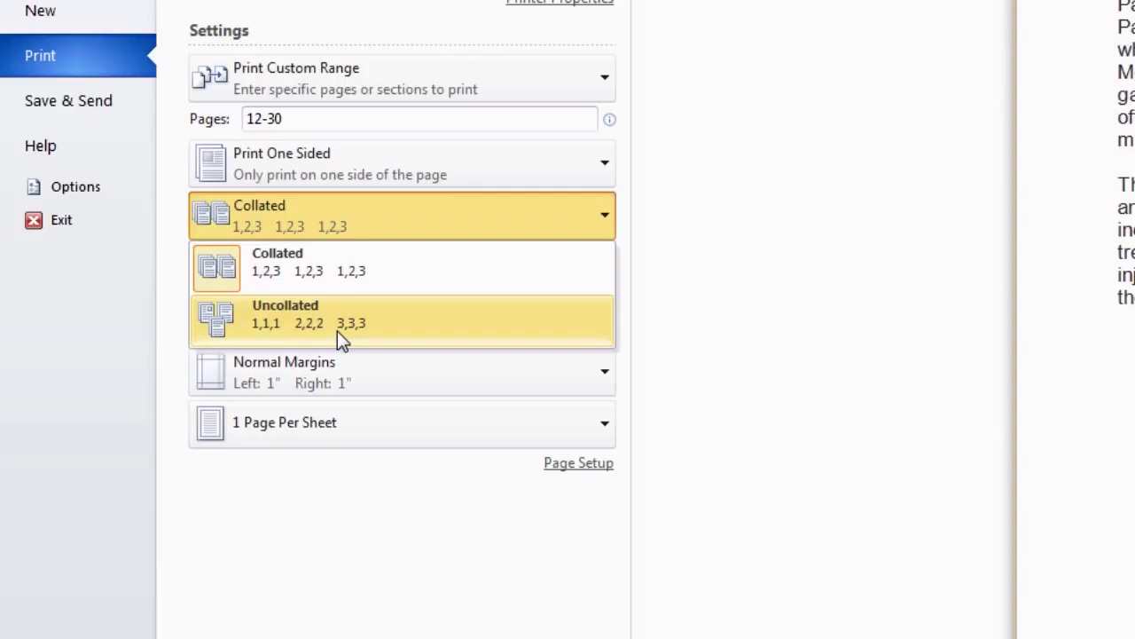
left_click(425, 218)
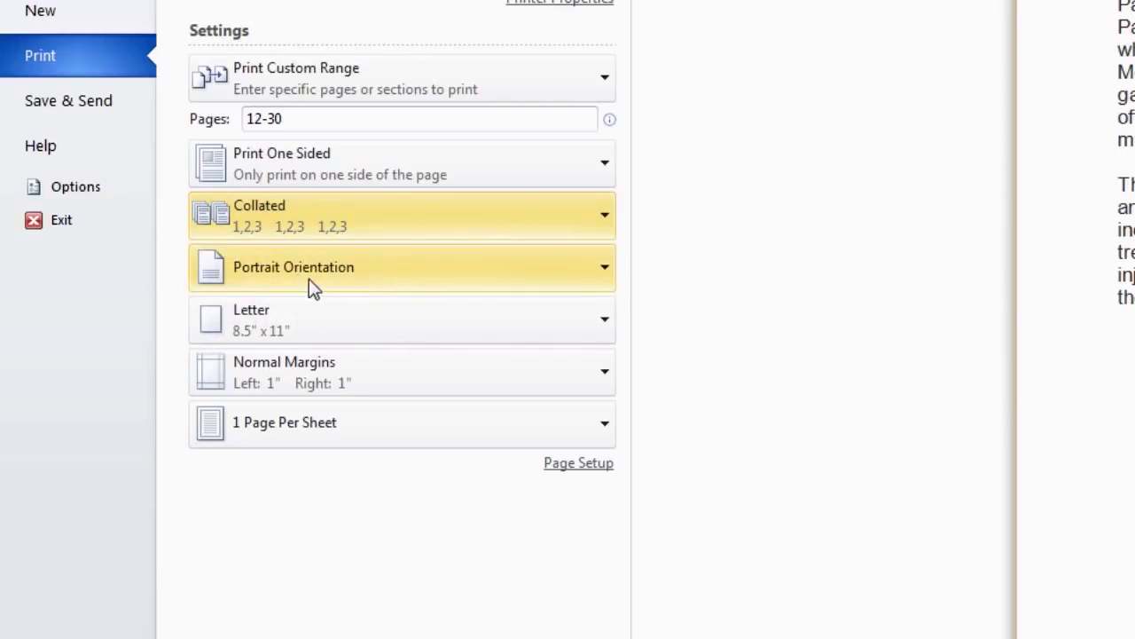
left_click(591, 271)
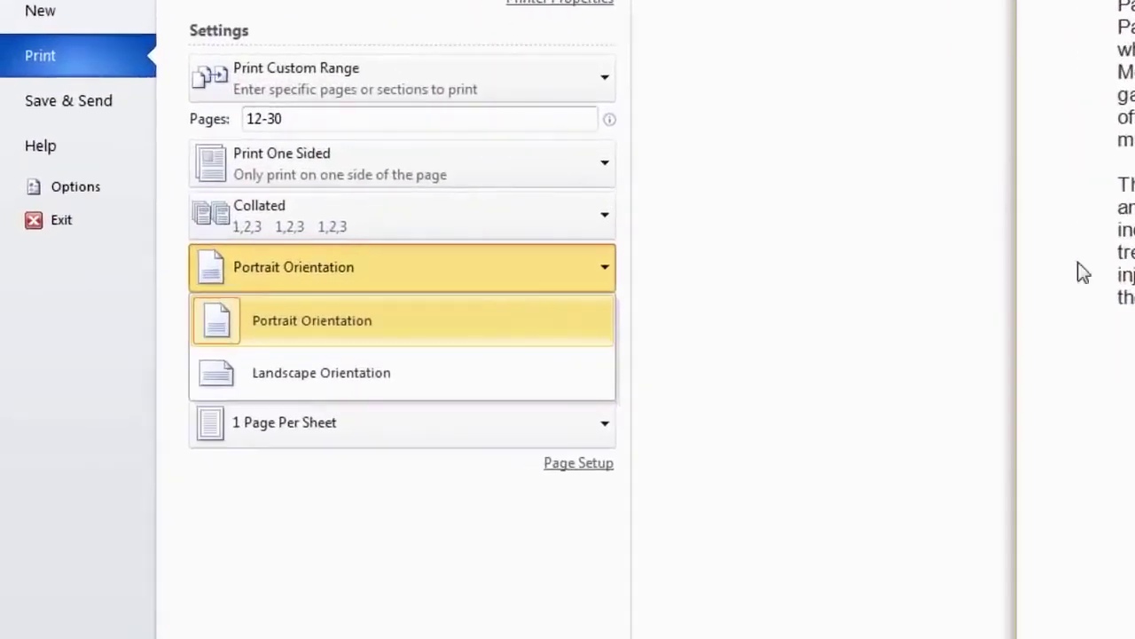
left_click(358, 379)
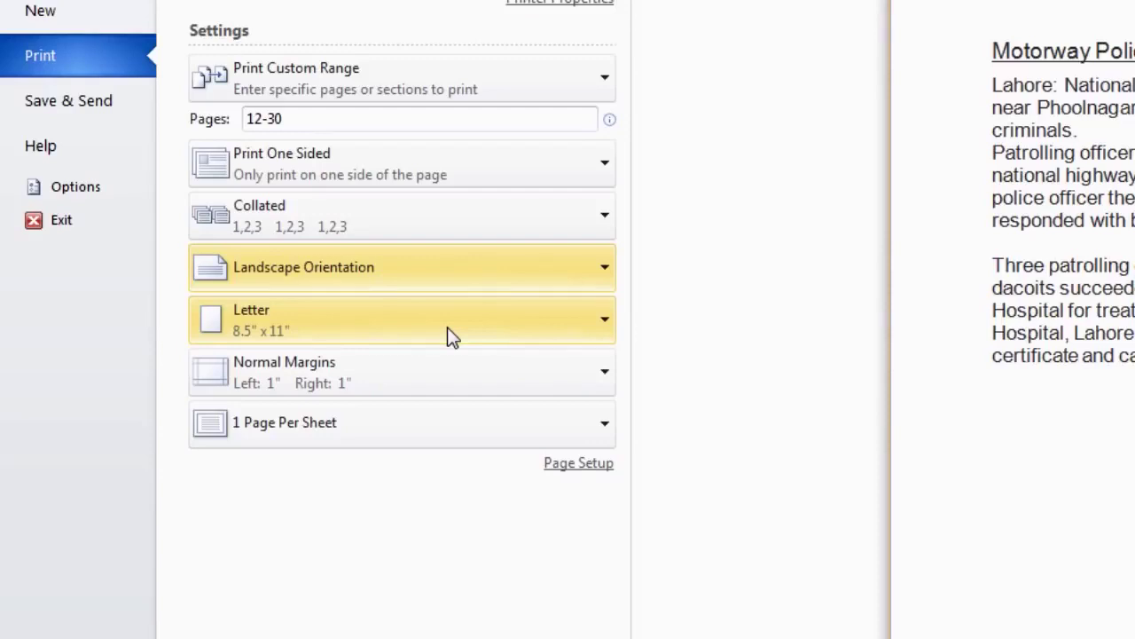
View the paper size choices and accept custom margins of 1" on every side for the whole document
left_click(452, 326)
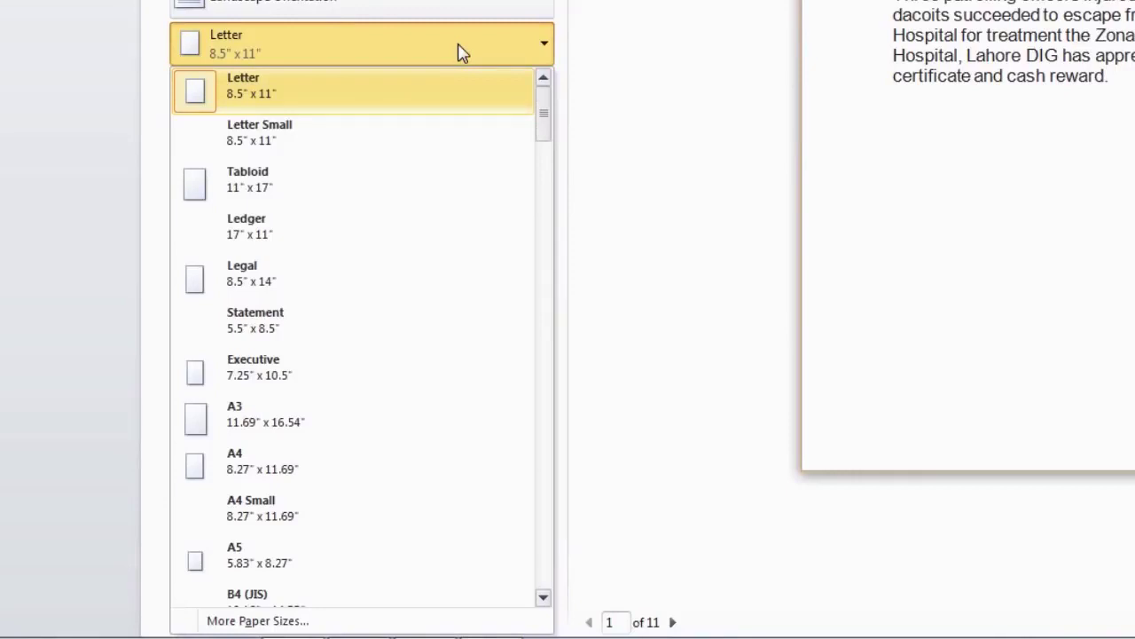
left_click(461, 53)
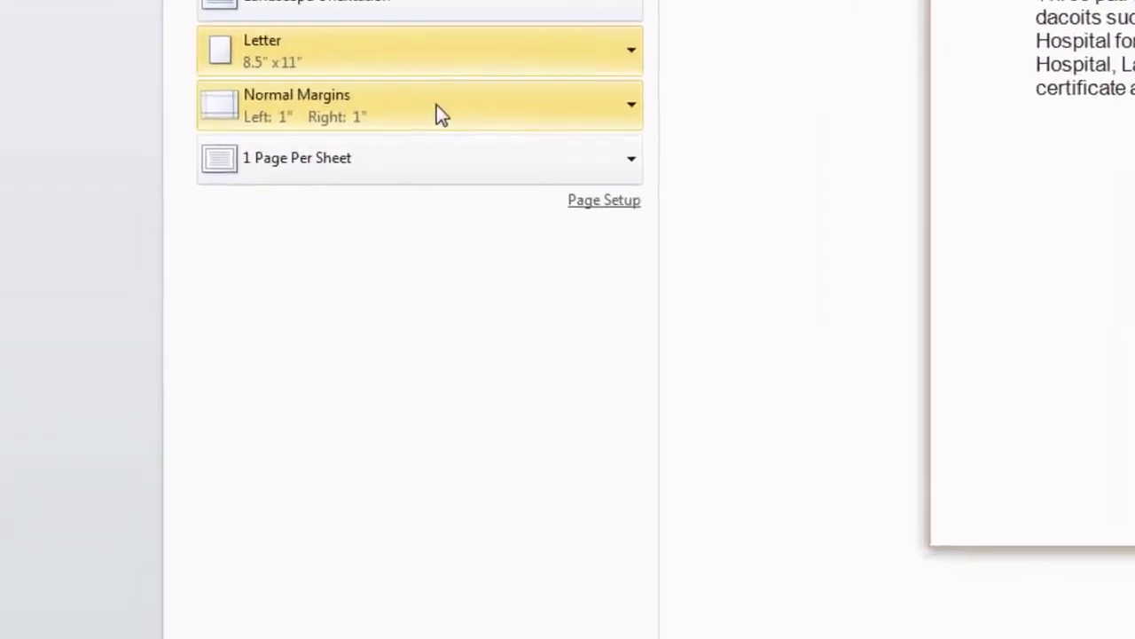
left_click(448, 107)
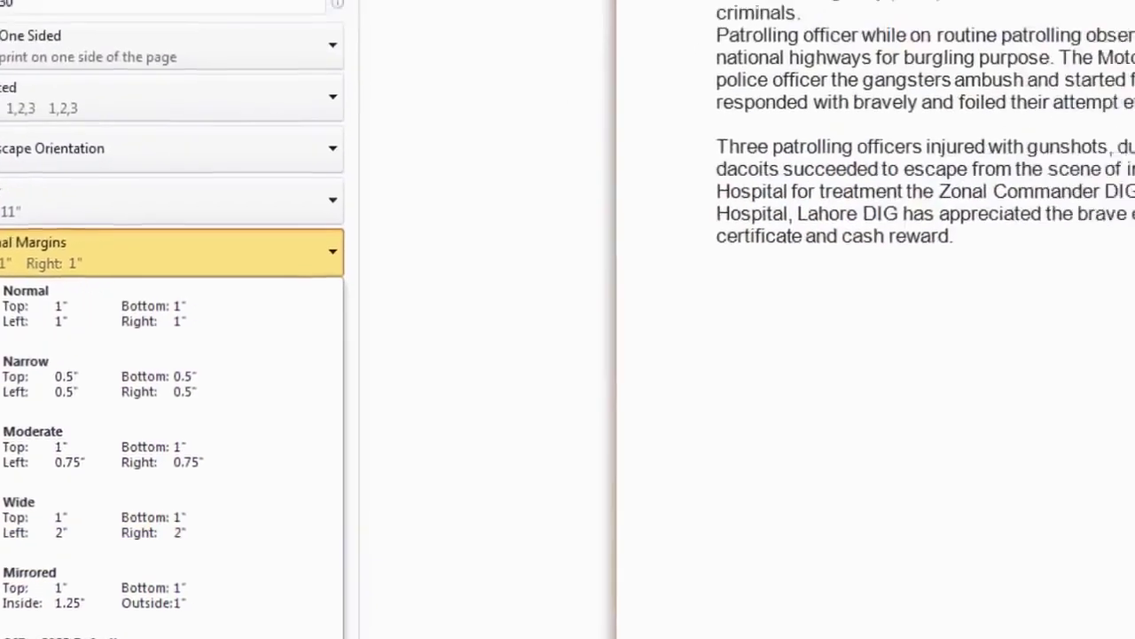
left_click(319, 614)
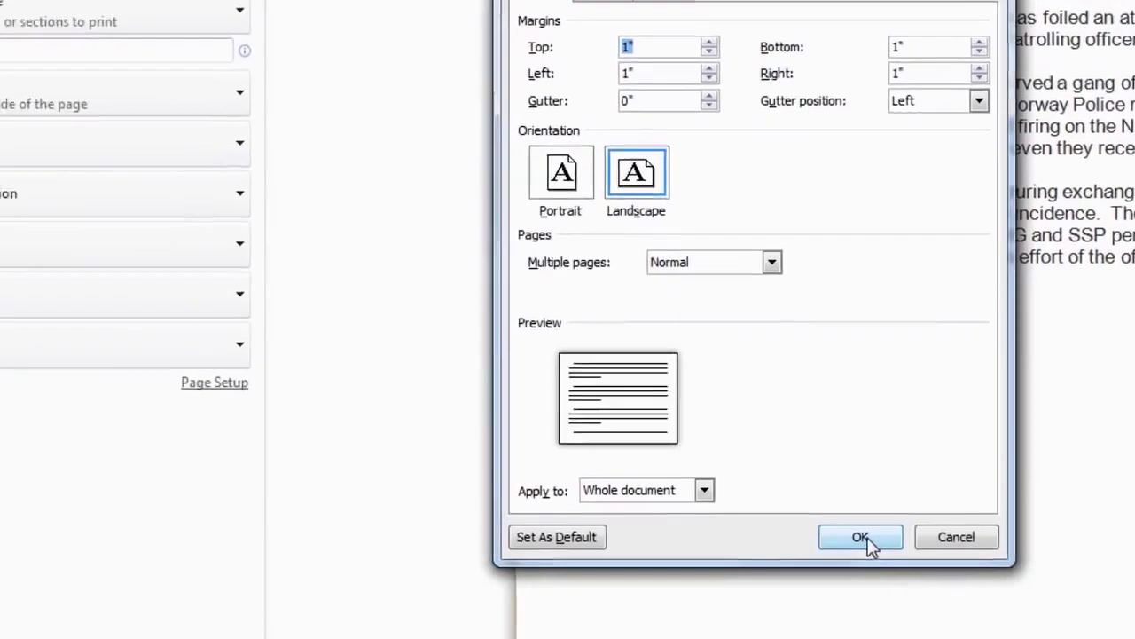
left_click(860, 536)
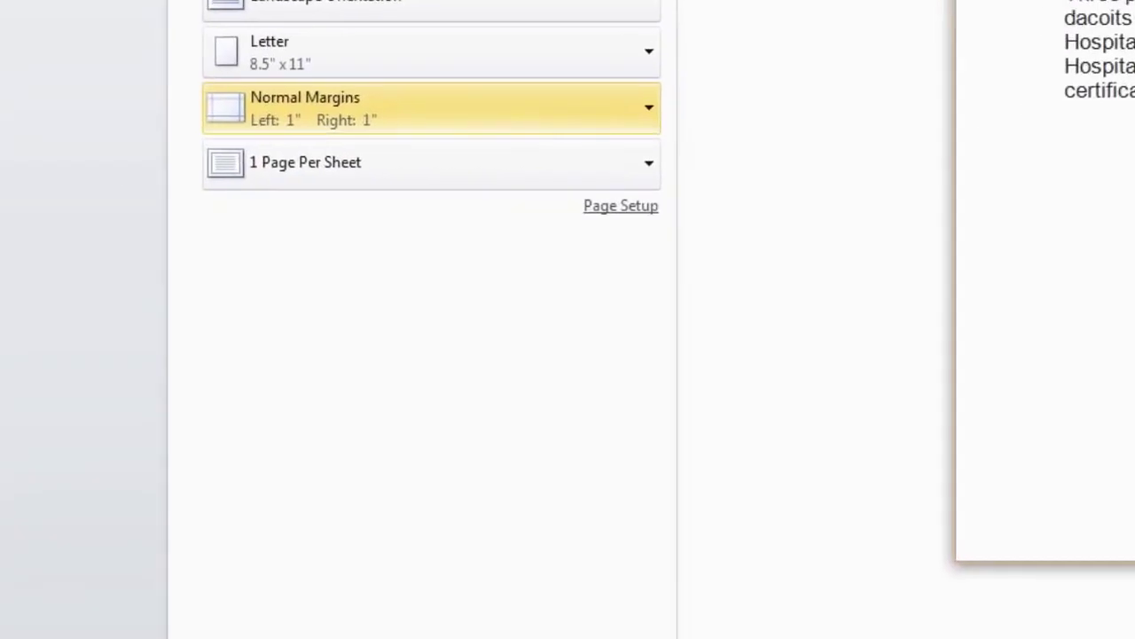
View the pages-per-sheet and paper scaling choices, and pick Letter 8.5" x 11" as the paper size
left_click(432, 188)
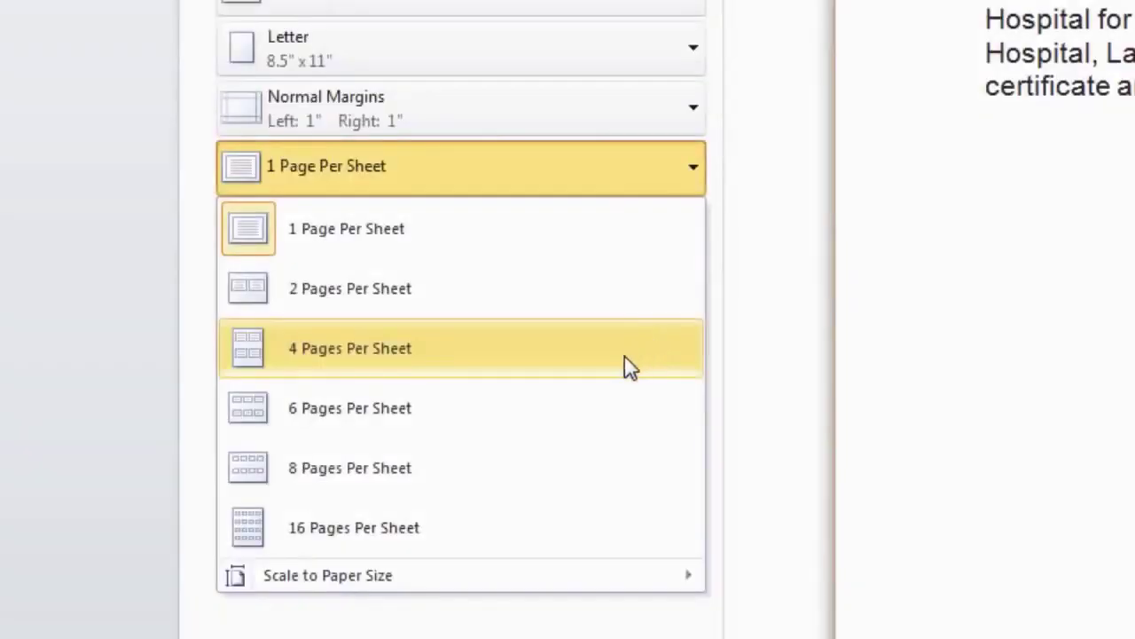
mouse_move(457, 584)
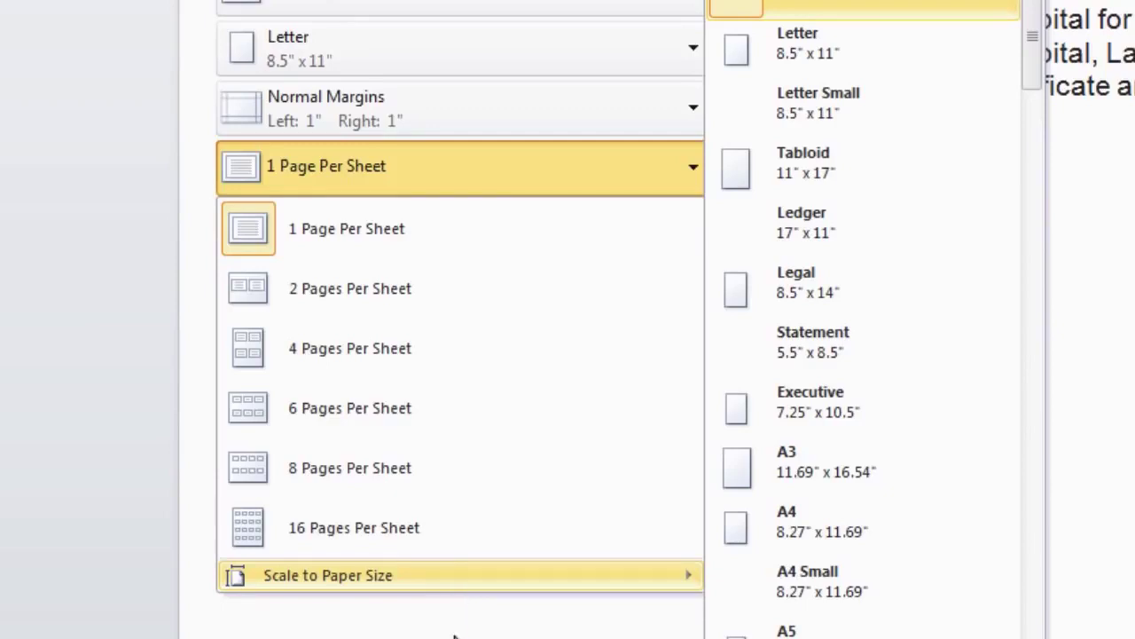
left_click(476, 603)
left_click(691, 53)
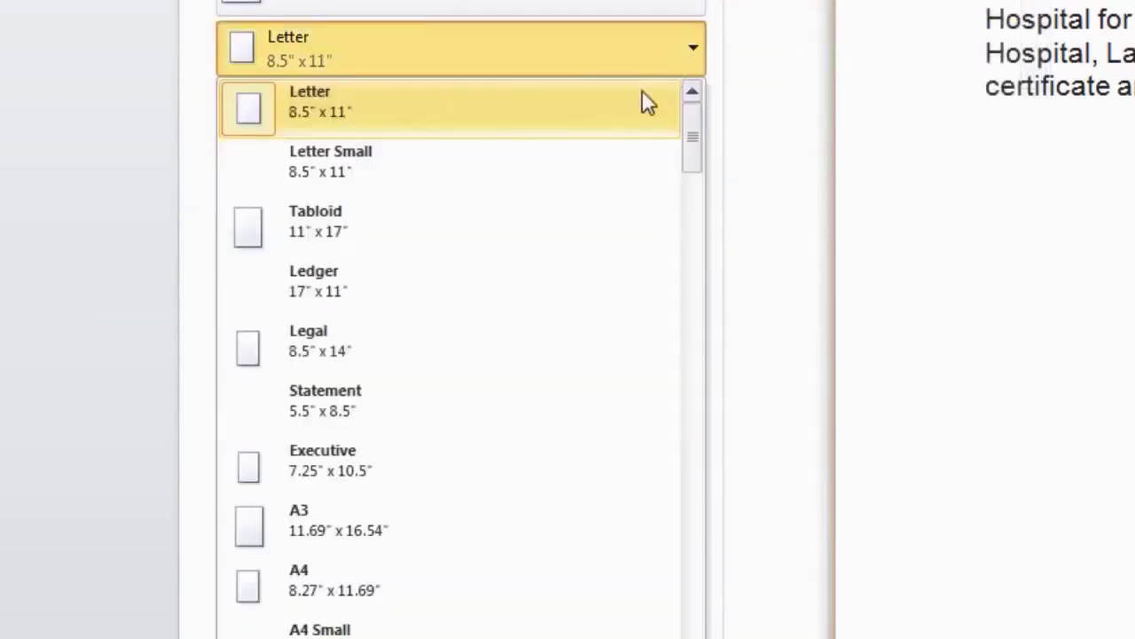
left_click(430, 117)
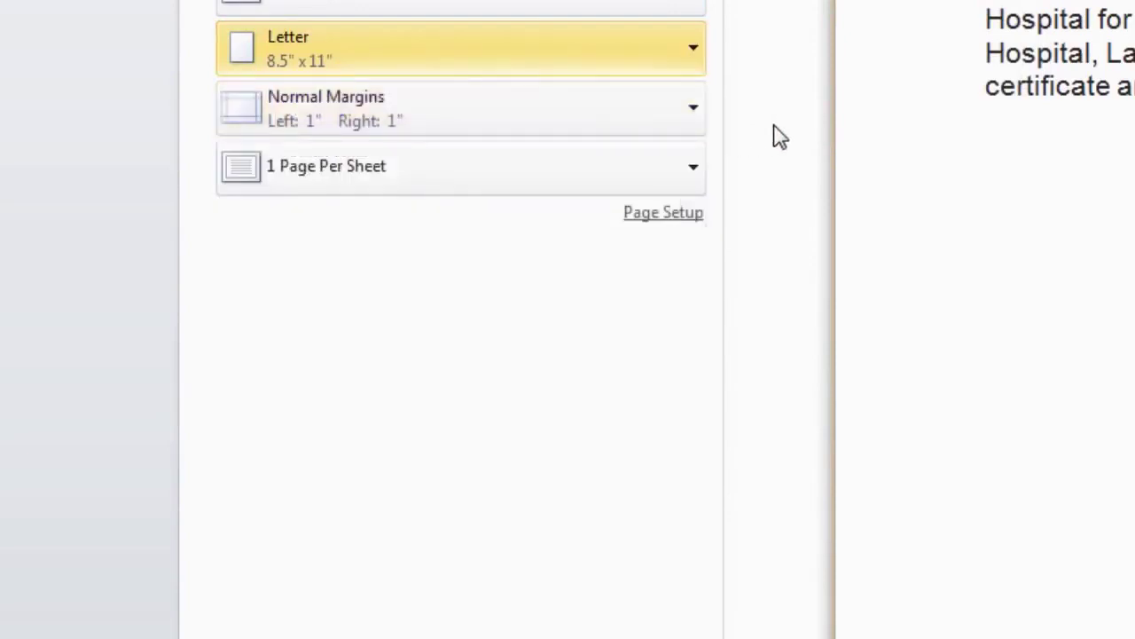
Scale the one-page-per-sheet printout to Letter paper size, 8.5" x 11"
left_click(700, 171)
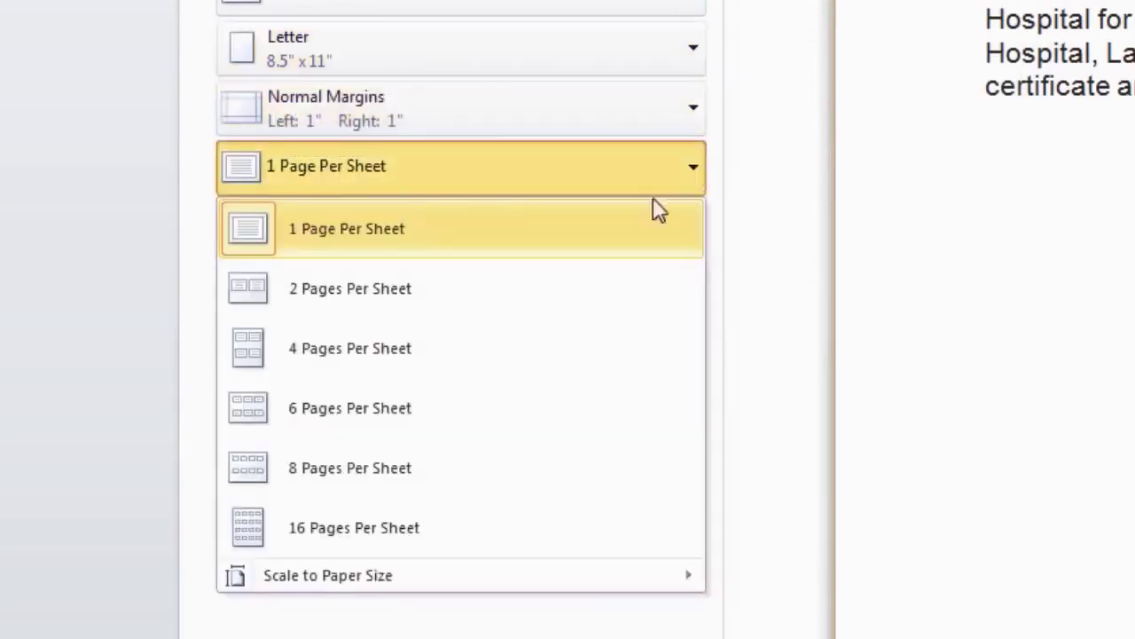
mouse_move(384, 578)
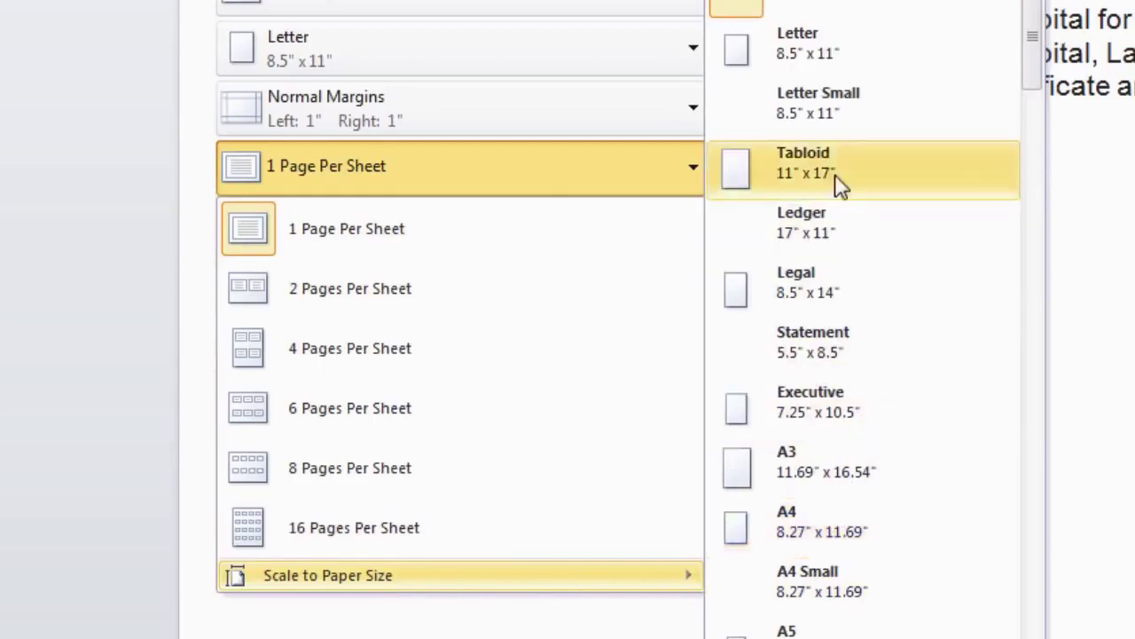
left_click(803, 41)
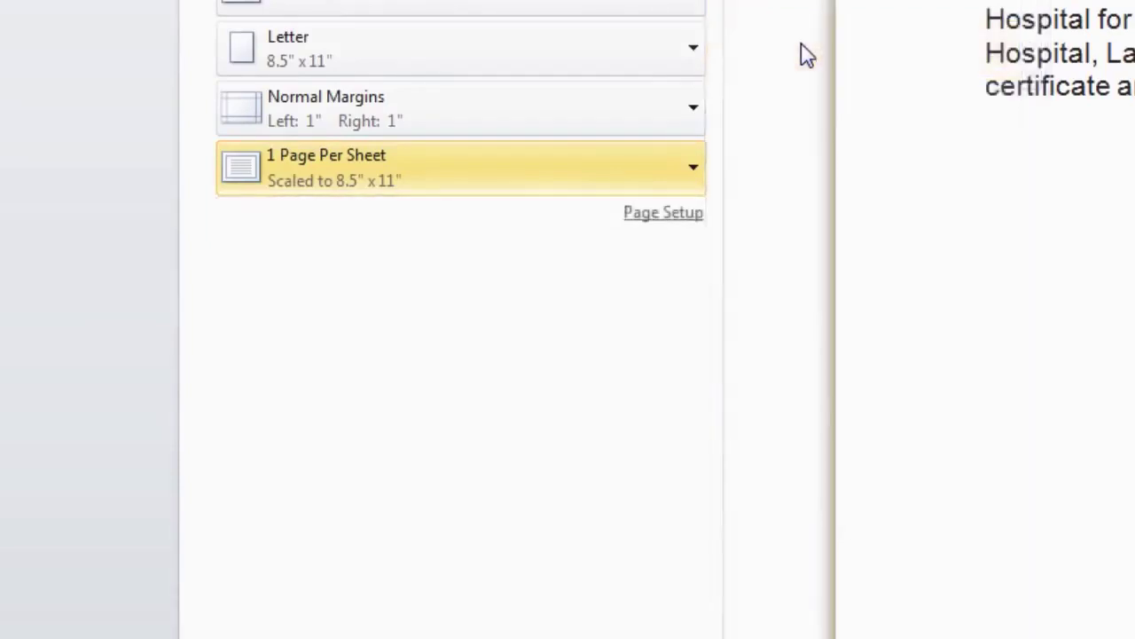